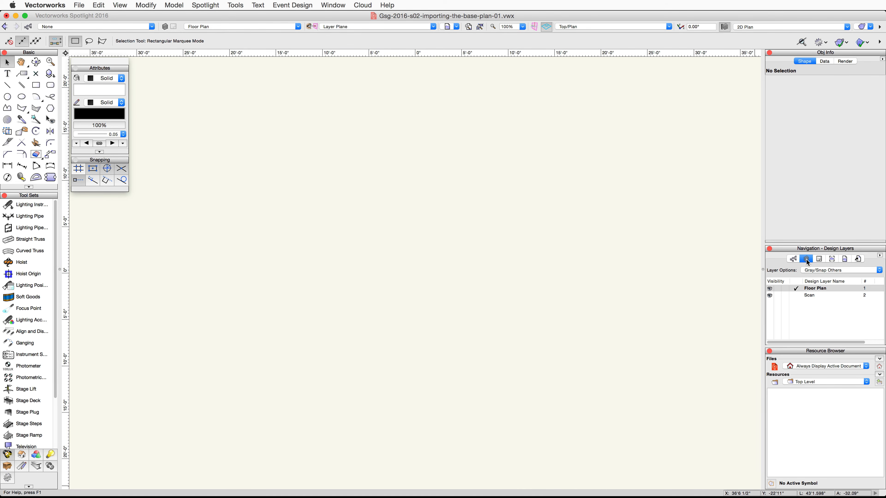
- Make the Scan design layer active and import the image Meeting Rooms.png onto it with PNG compression
left_click(796, 295)
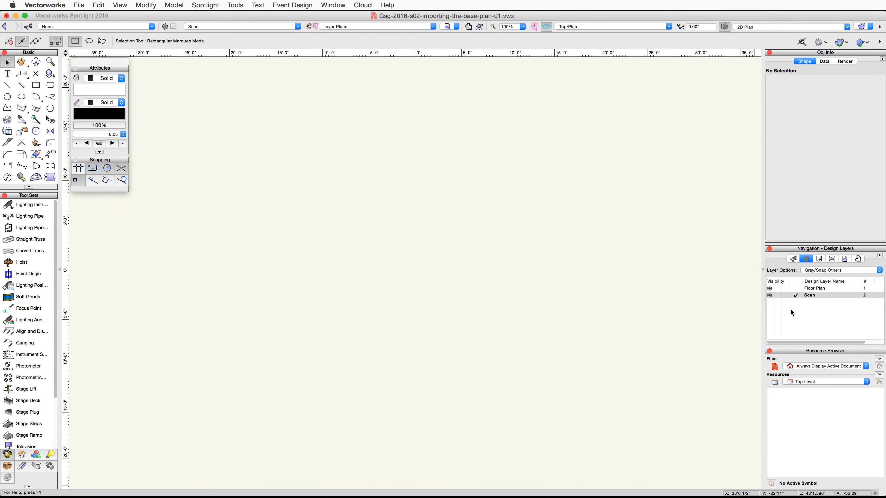
left_click(84, 7)
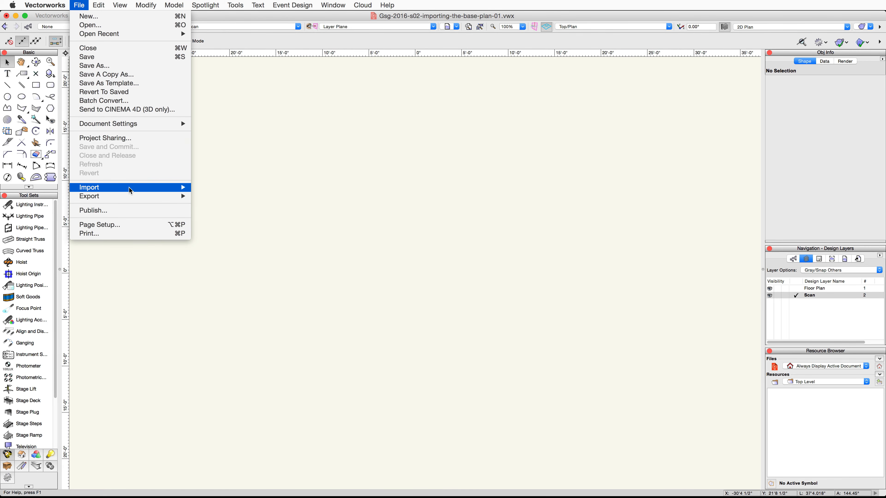
mouse_move(129, 190)
left_click(278, 262)
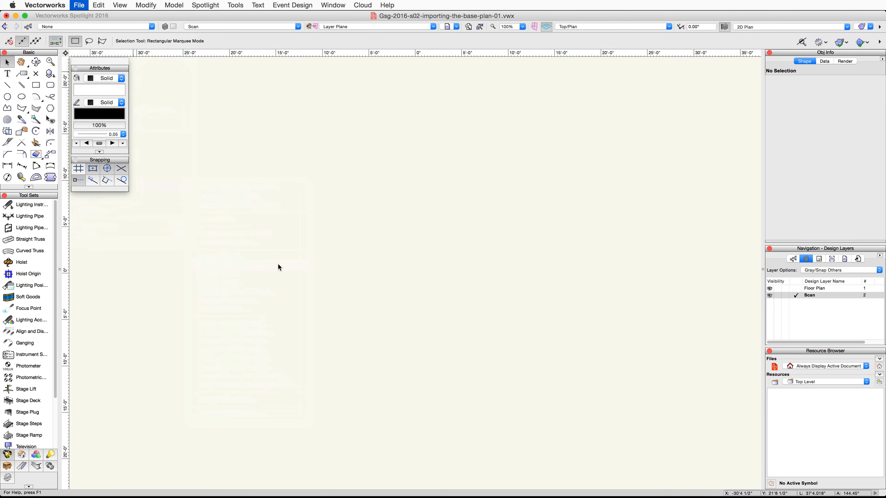
left_click(406, 107)
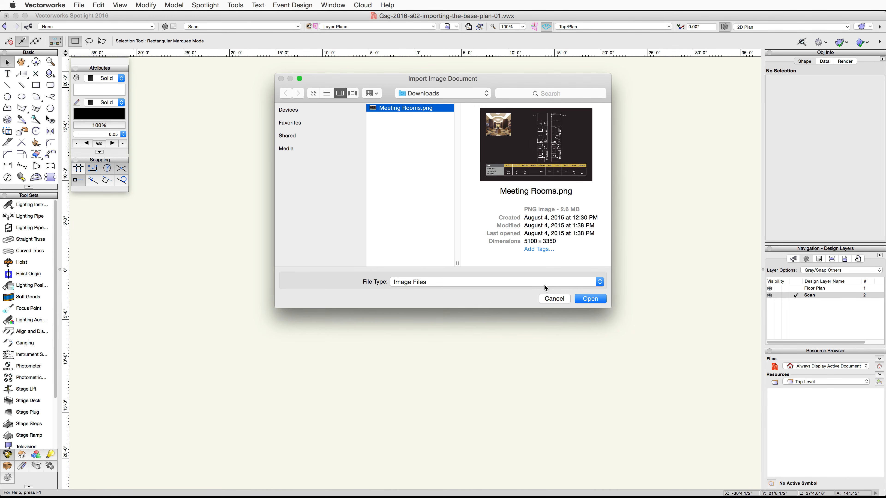
left_click(598, 301)
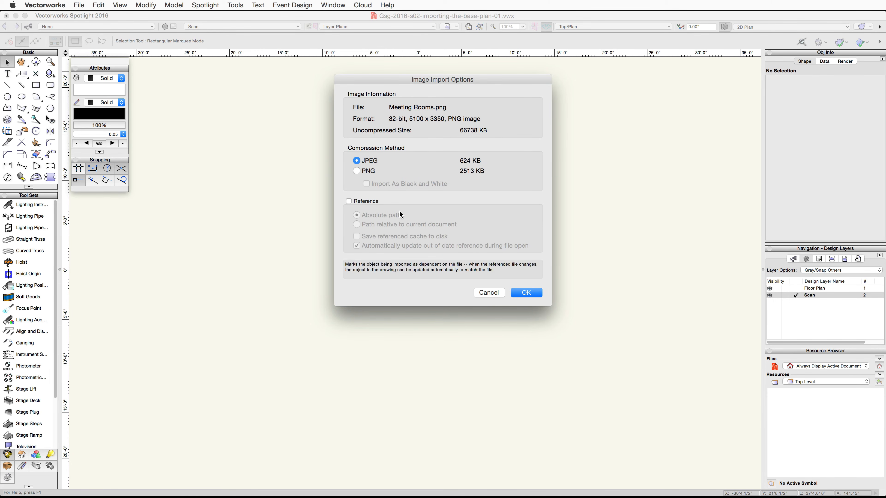
left_click(356, 171)
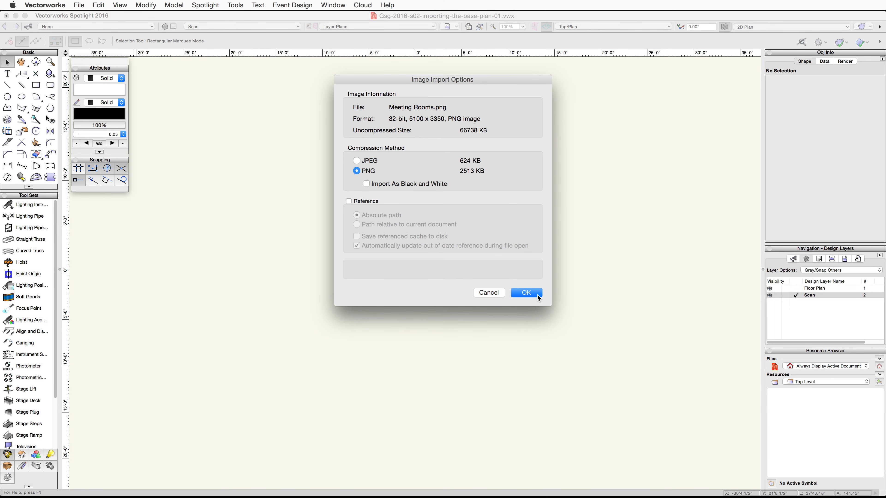
left_click(526, 293)
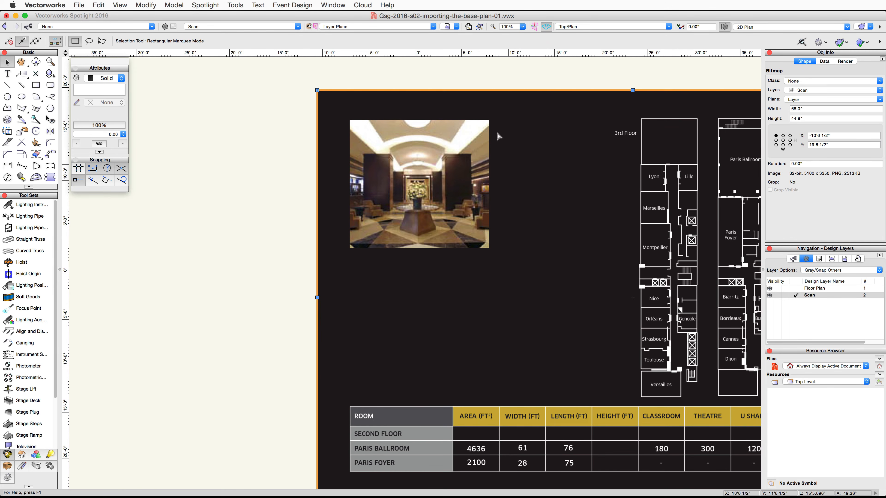
- Draw a corner-to-corner rectangle about 6'0" by 7'5 1/2" over the Paris Ballroom on the 2nd Floor plan, and deselect it
left_click(480, 27)
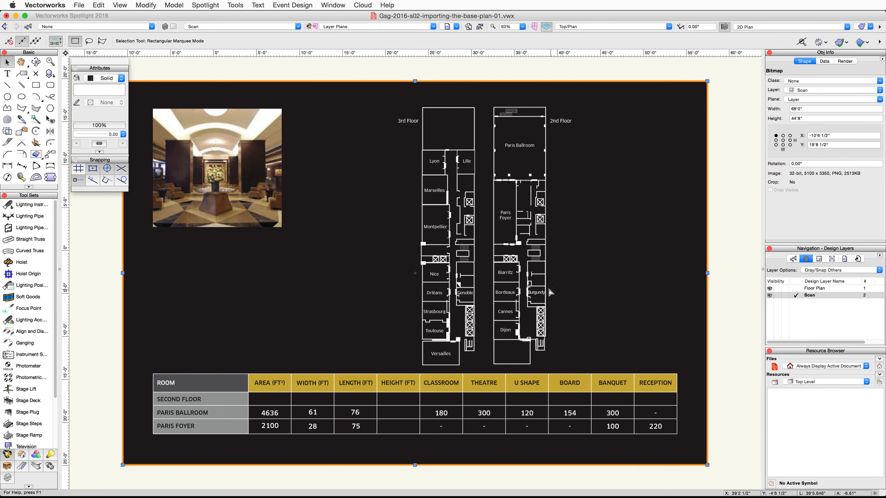
scroll(530, 129, "up", 6)
scroll(531, 132, "down", 2)
middle_click_drag(527, 173, 486, 212)
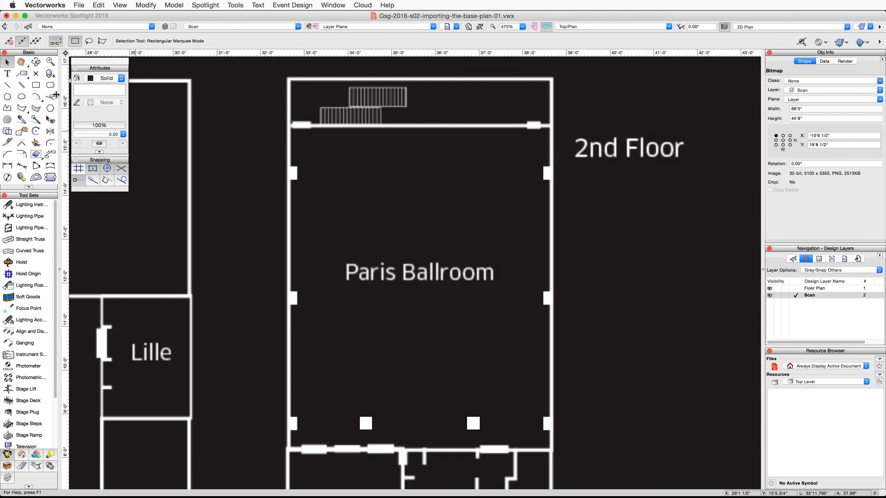
left_click(36, 86)
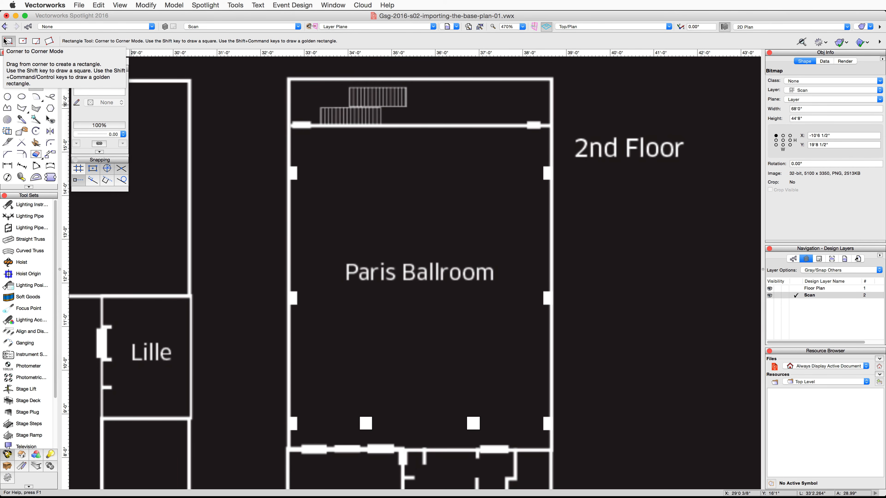
left_click(289, 125)
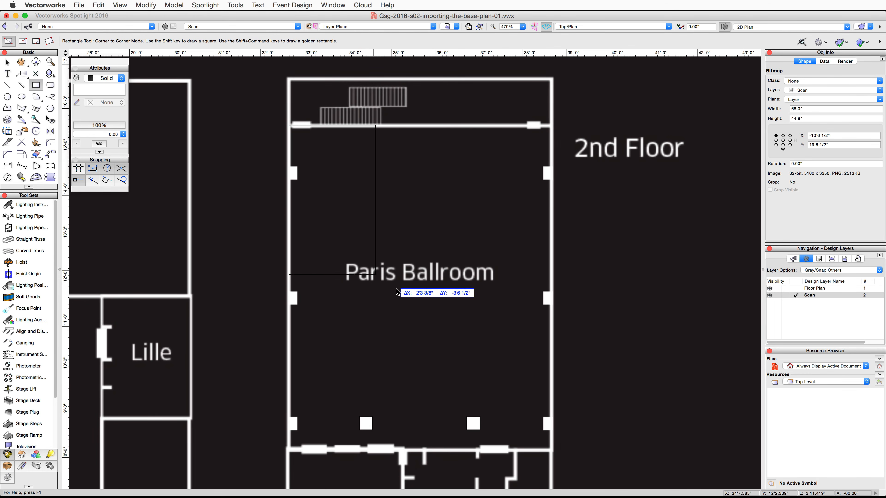
left_click(551, 451)
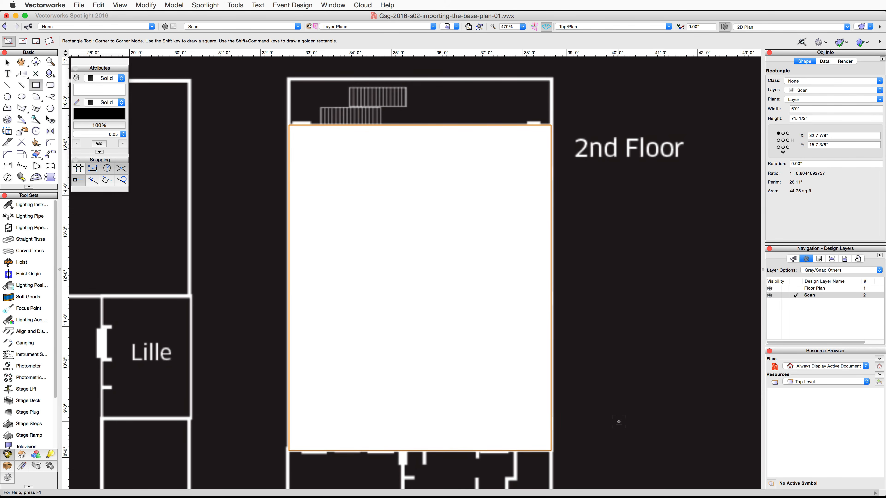
key("x")
key("x")
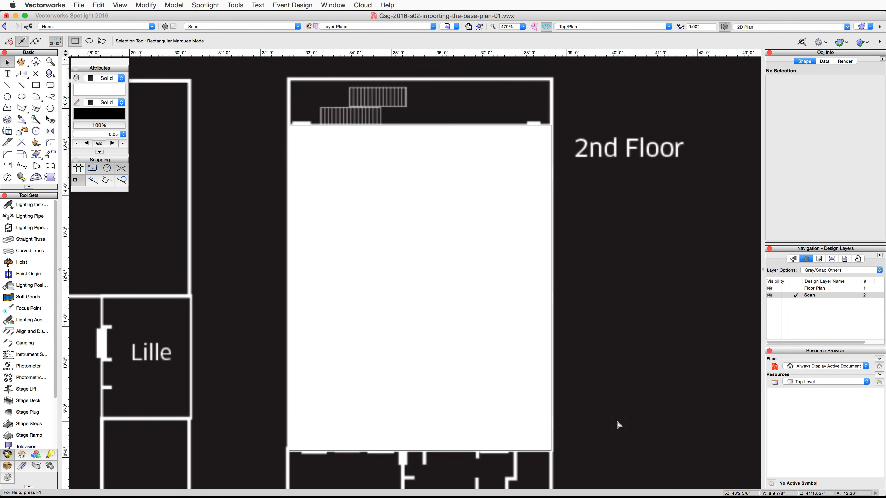
- Scale the entire drawing symmetrically by distance, using the ballroom rectangle's upper edge as the current distance and 61' as the new distance
left_click(151, 6)
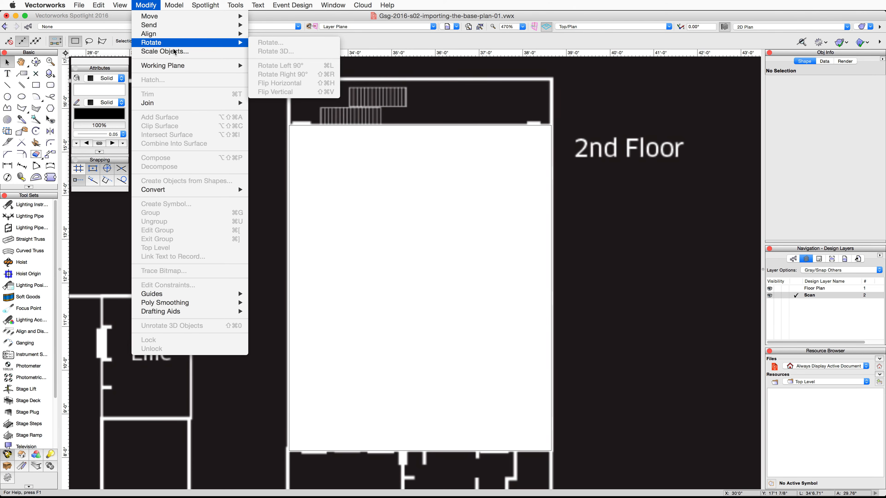
left_click(164, 51)
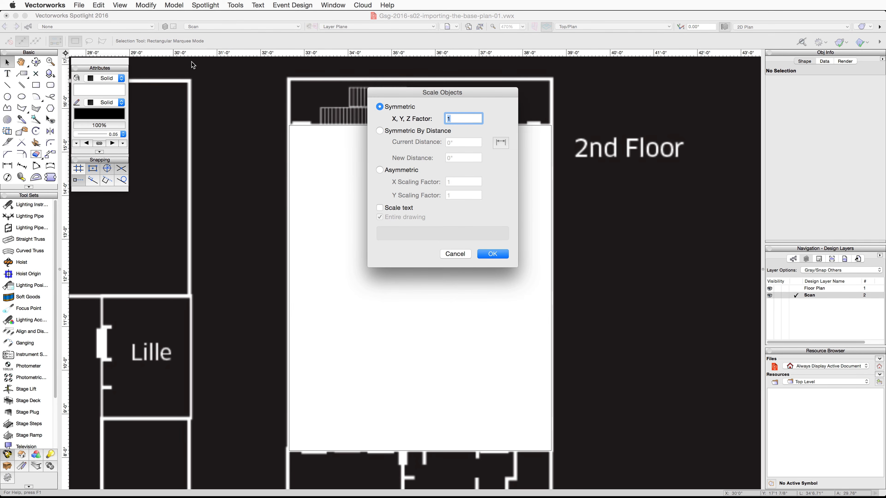
left_click(380, 131)
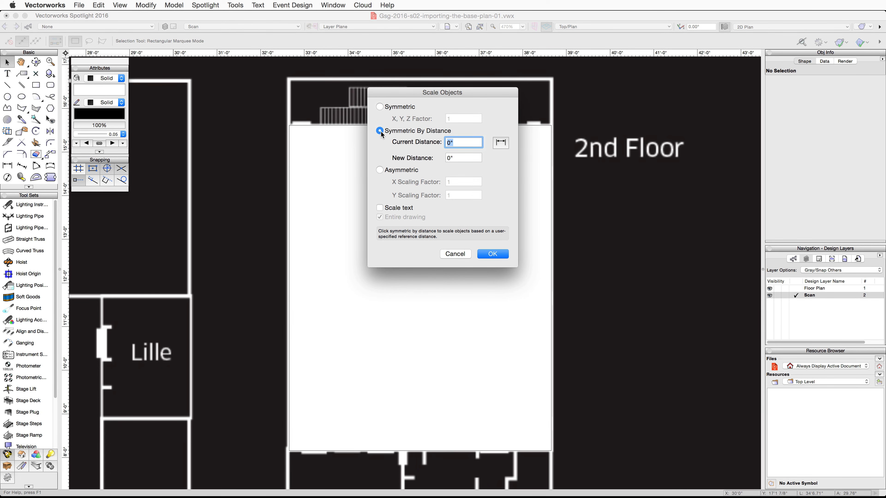
left_click(499, 147)
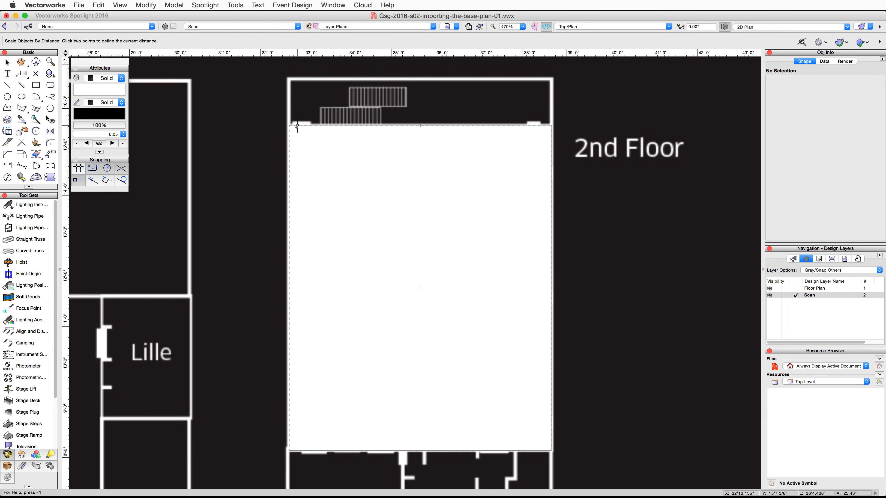
left_click(289, 125)
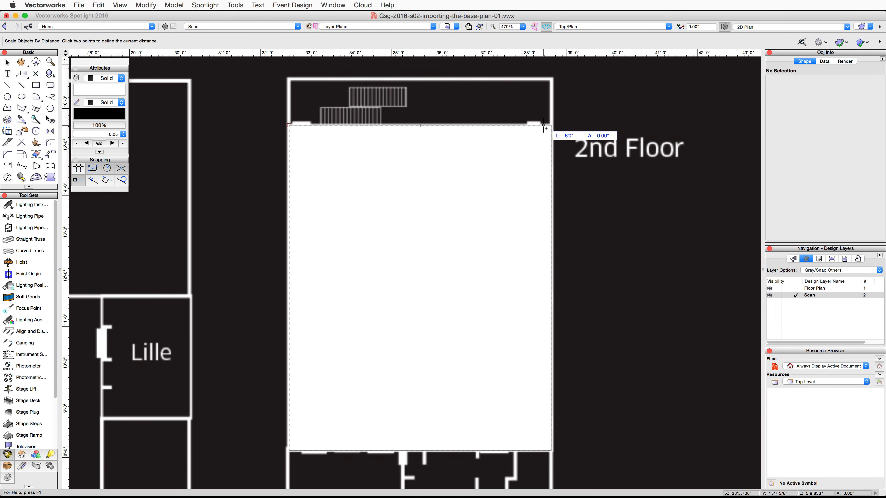
left_click(551, 125)
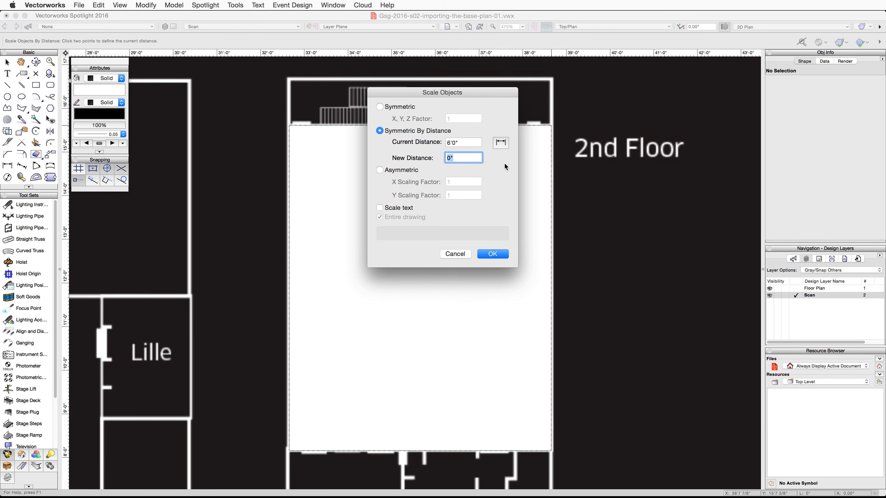
type("61'")
left_click(489, 255)
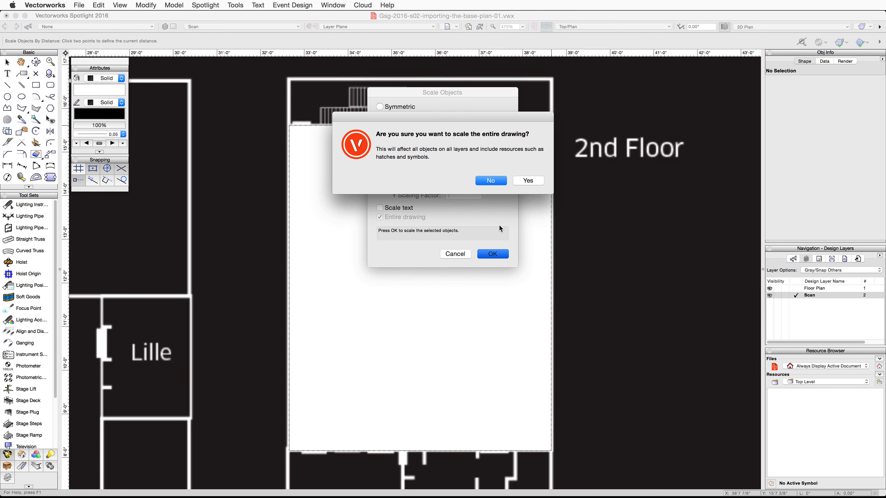
left_click(536, 182)
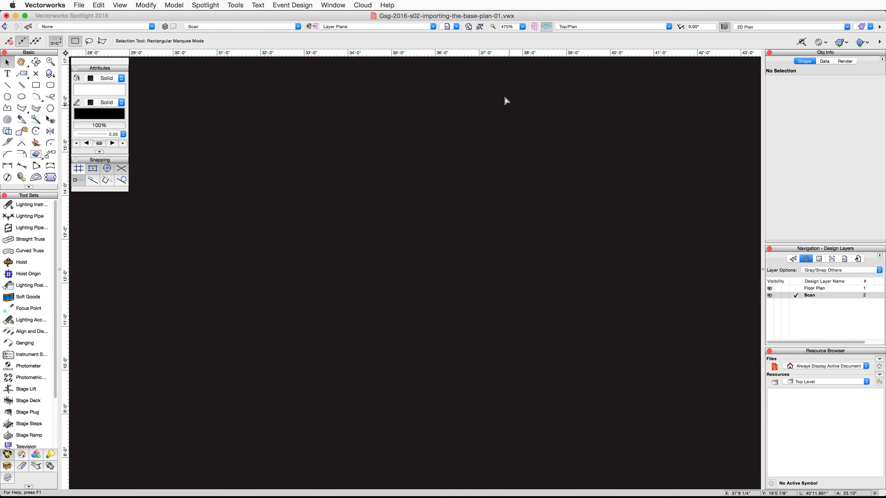
- Set the height of the Paris Ballroom rectangle to 76'
left_click(481, 28)
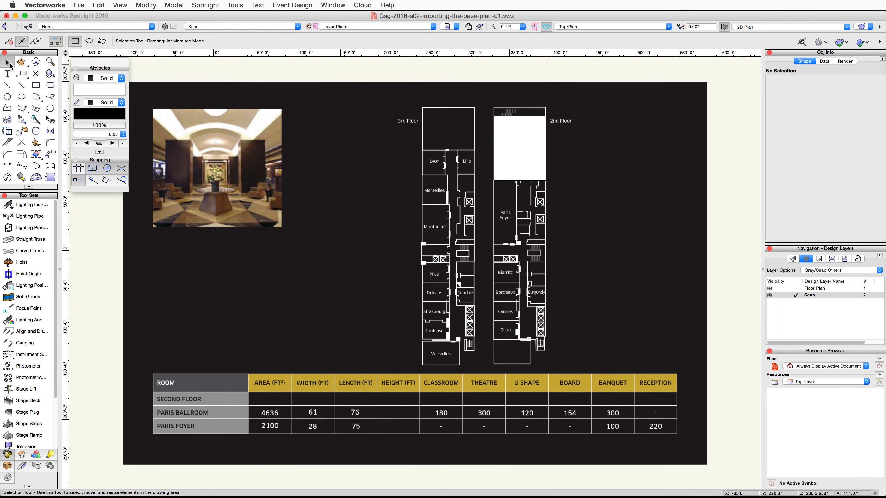
left_click(514, 147)
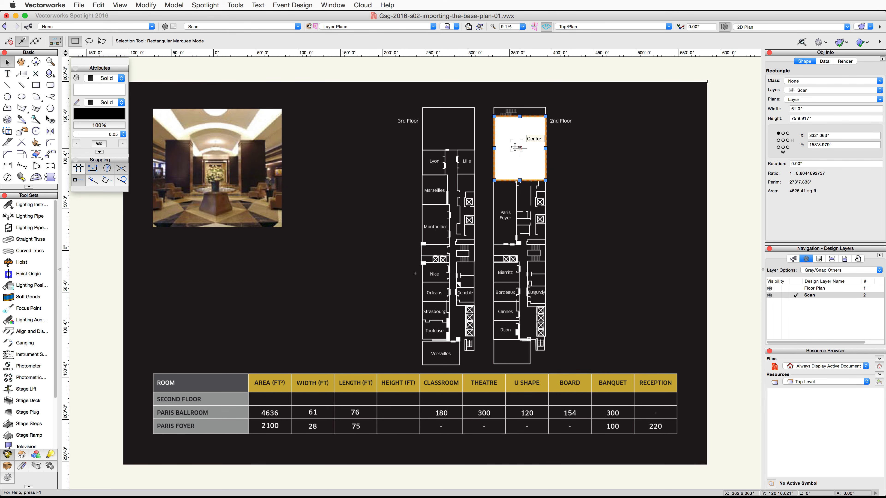
triple_click(818, 118)
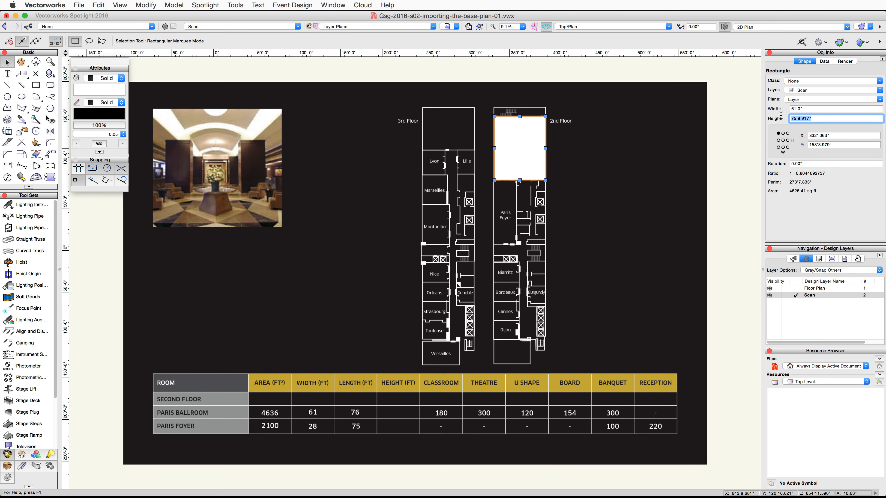
type("76")
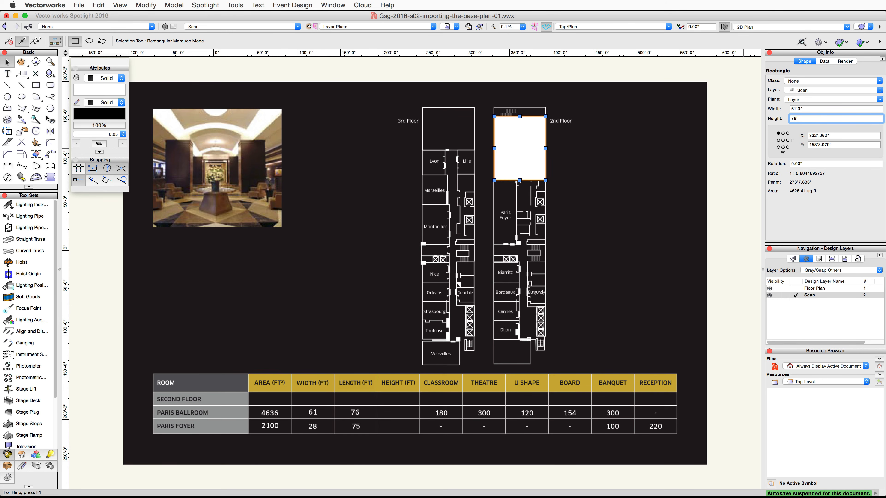
type("'")
key("Return")
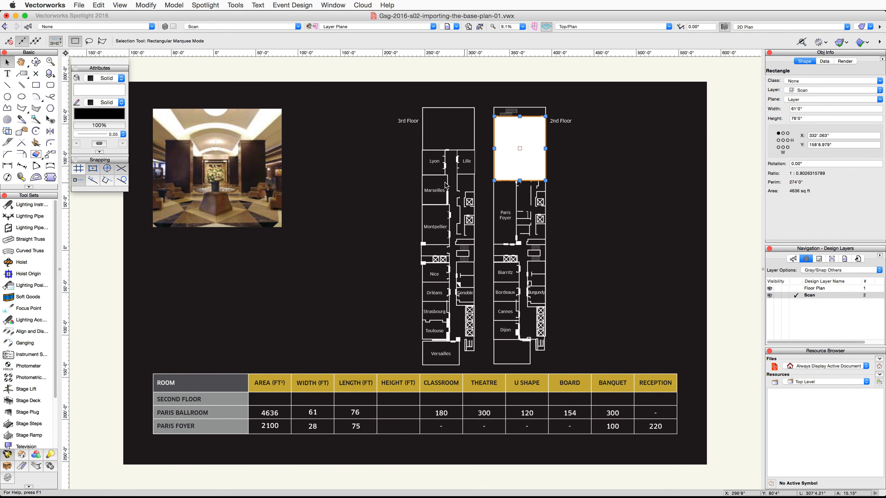
- Draw a rectangle about 26'10" by 75' over the Paris Foyer, starting at the ballroom rectangle's lower-left corner
left_click(36, 85)
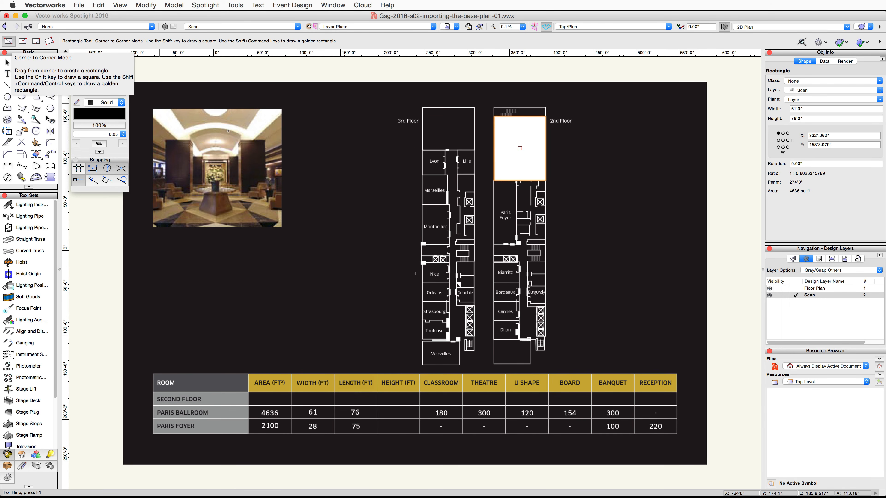
scroll(527, 185, "up", 3)
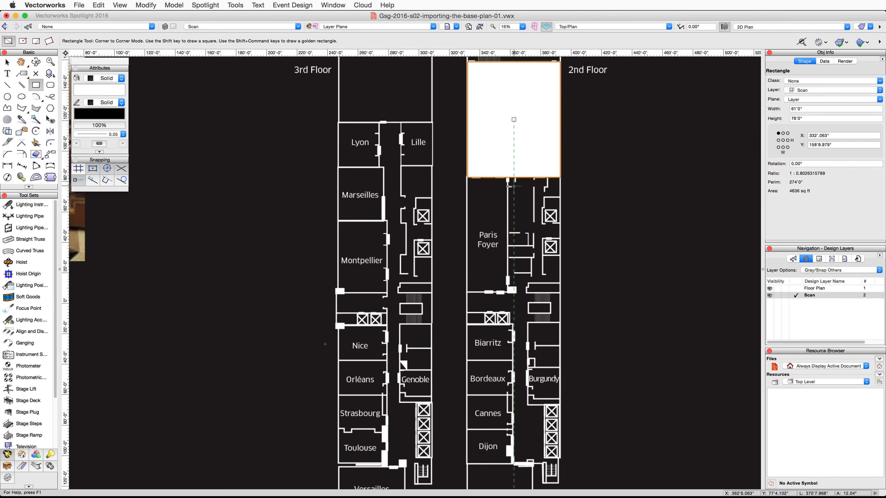
left_click(468, 178)
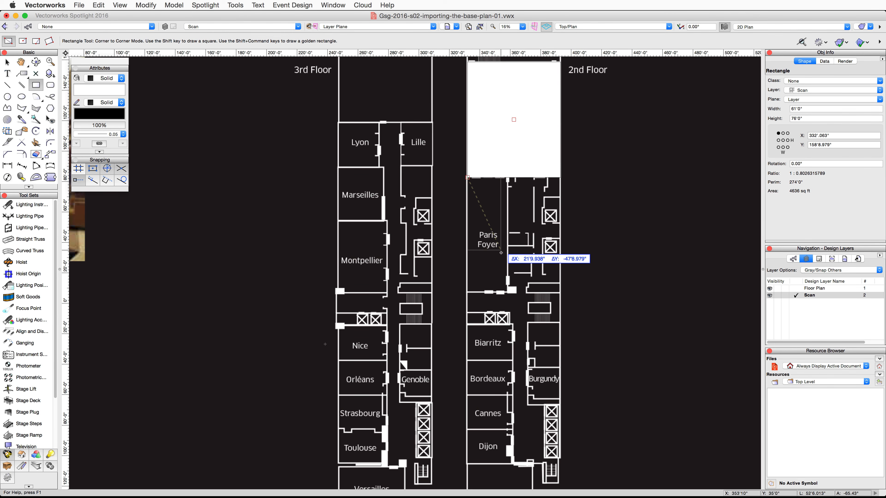
scroll(507, 293, "up", 1)
scroll(507, 292, "up", 2)
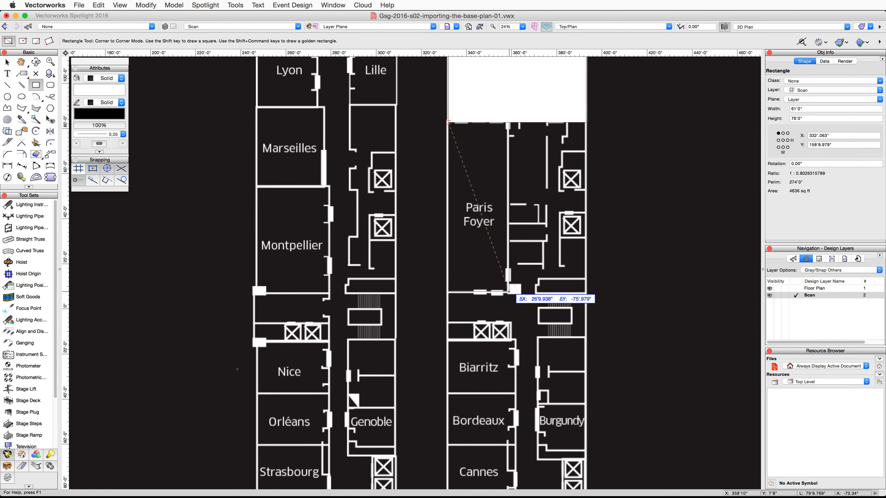
left_click(508, 291)
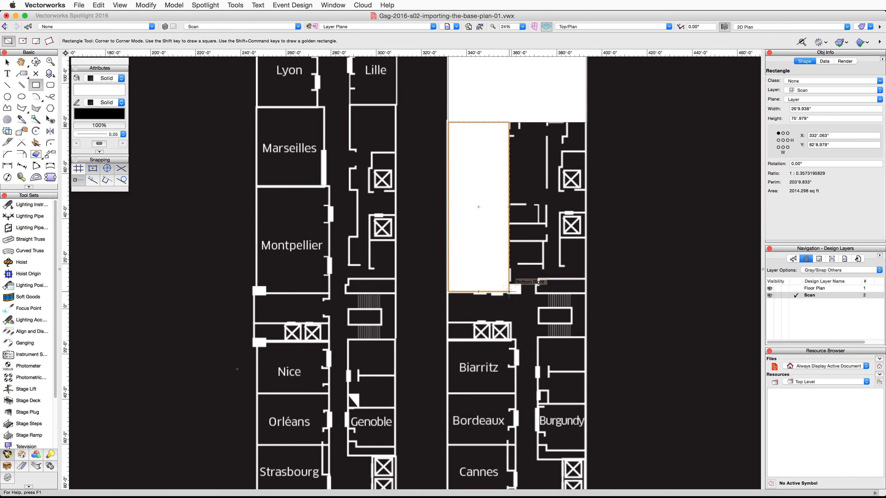
- Set the Paris Foyer rectangle's width to 28' and height to 75', matching the foyer row of the scanned dimensions table
scroll(522, 290, "down", 3)
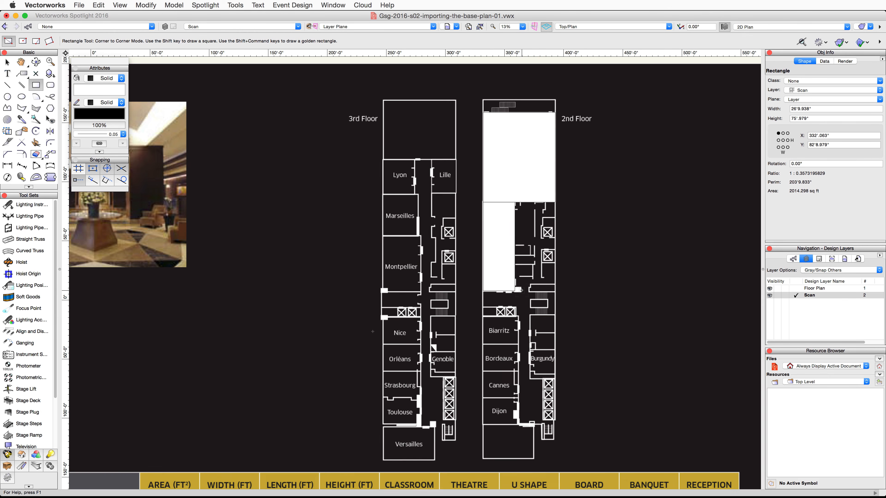
middle_click_drag(518, 359, 539, 249)
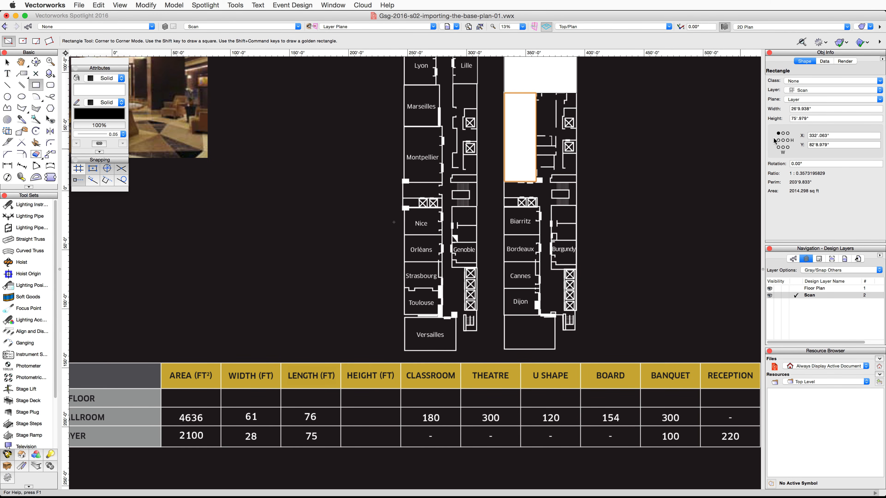
left_click(818, 108)
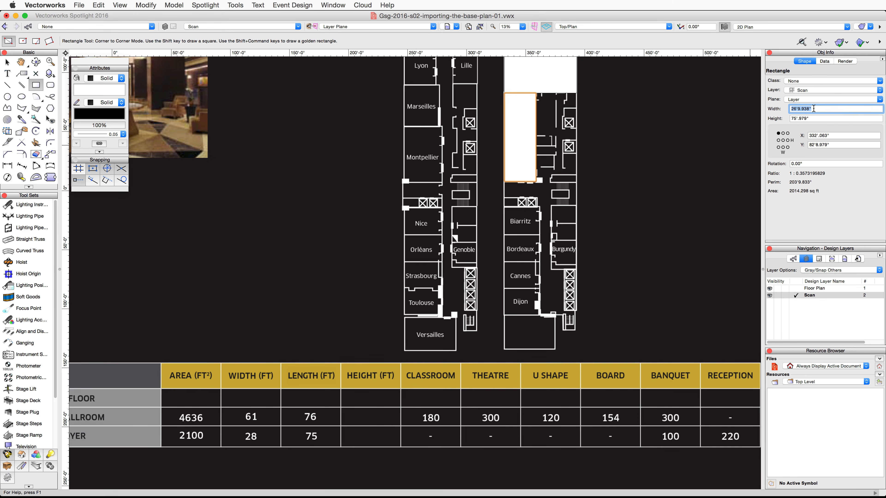
type("28")
key("Tab")
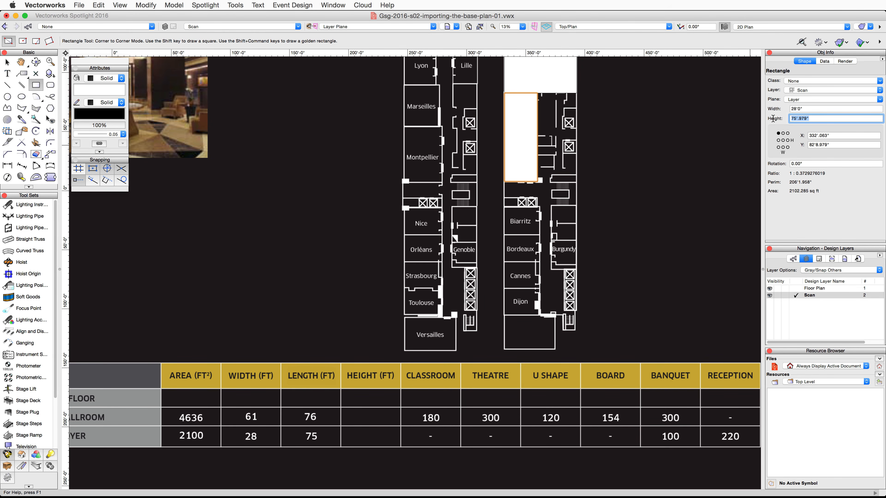
type("75")
left_click(817, 110)
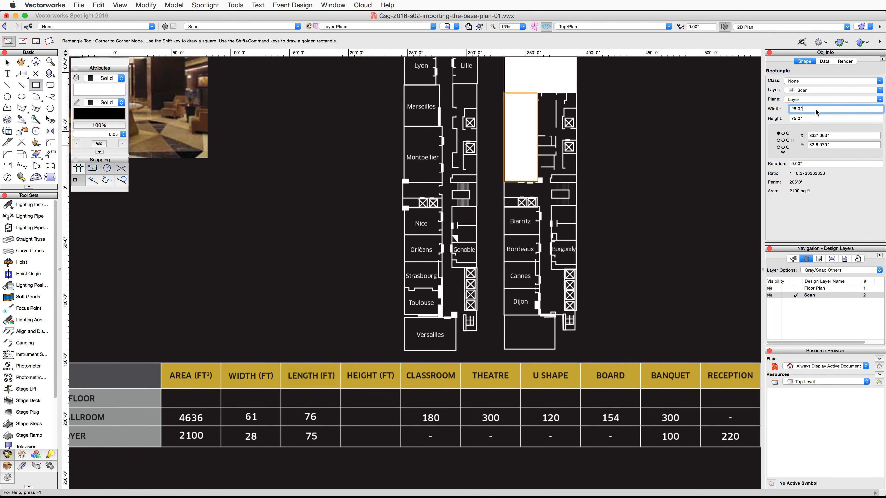
- Select both the Paris Foyer and Paris Ballroom rectangles and move them to the Floor Plan layer
middle_click_drag(646, 69, 538, 199)
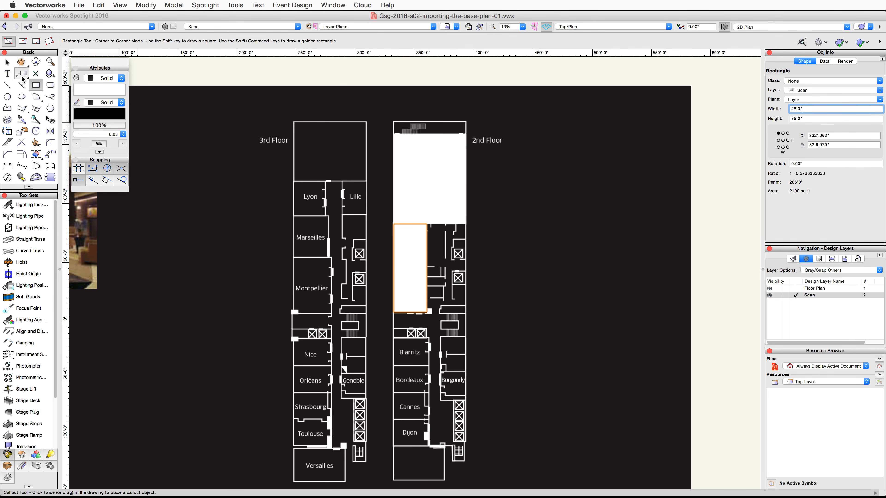
left_click(7, 63)
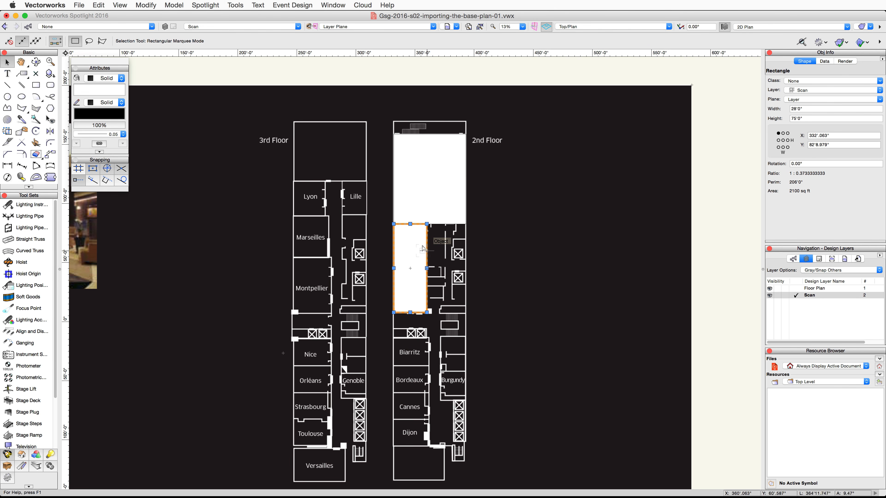
left_click(427, 193, "shift")
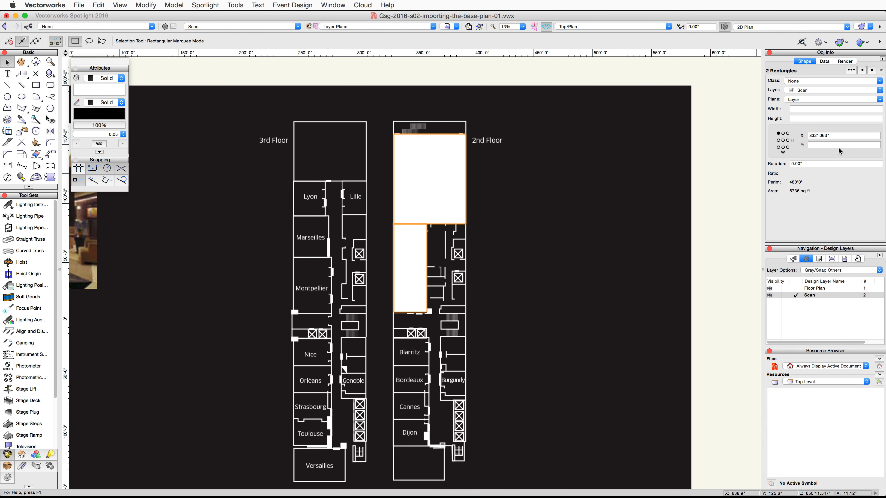
left_click(880, 90)
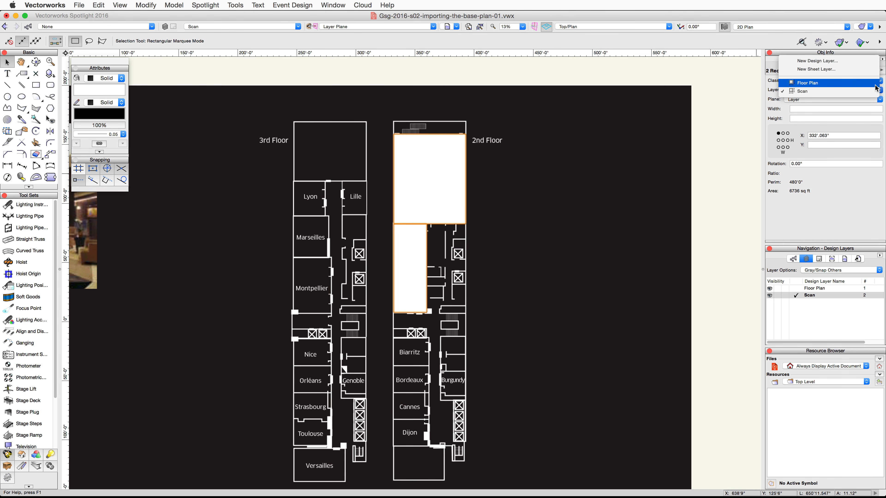
left_click(877, 83)
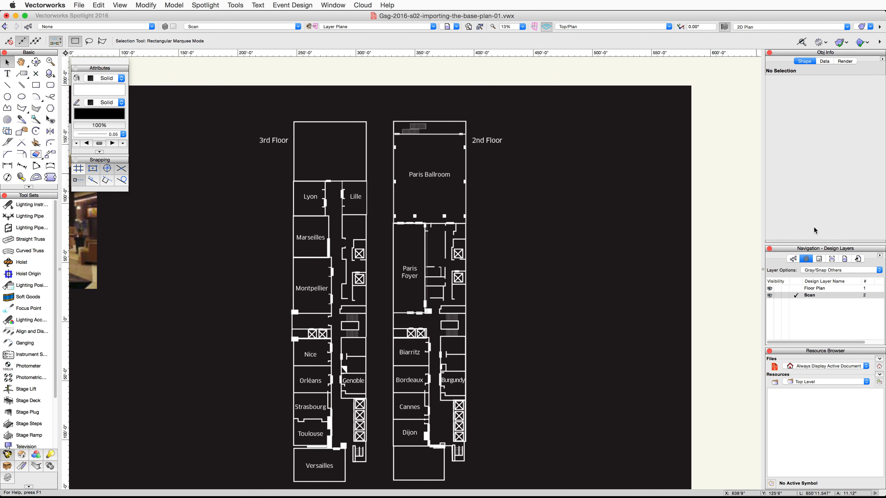
- Make Floor Plan the active design layer and set the layer options to Show/Snap/Modify Others
left_click(796, 289)
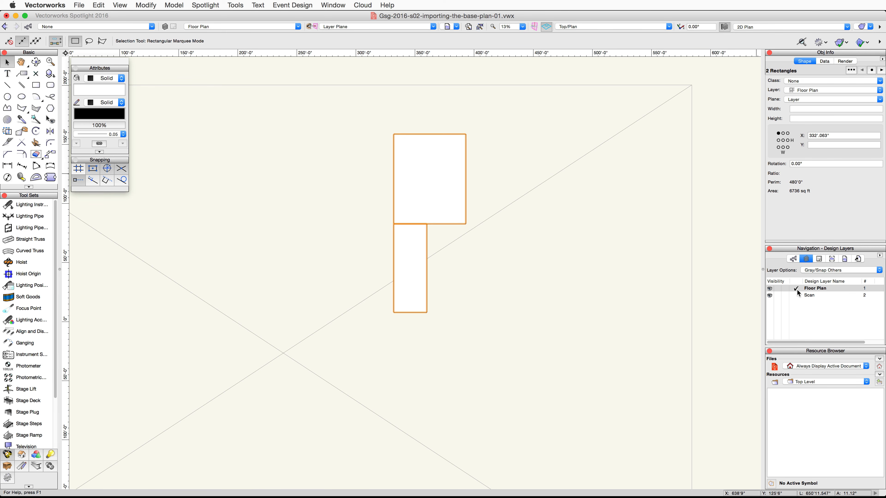
left_click(880, 270)
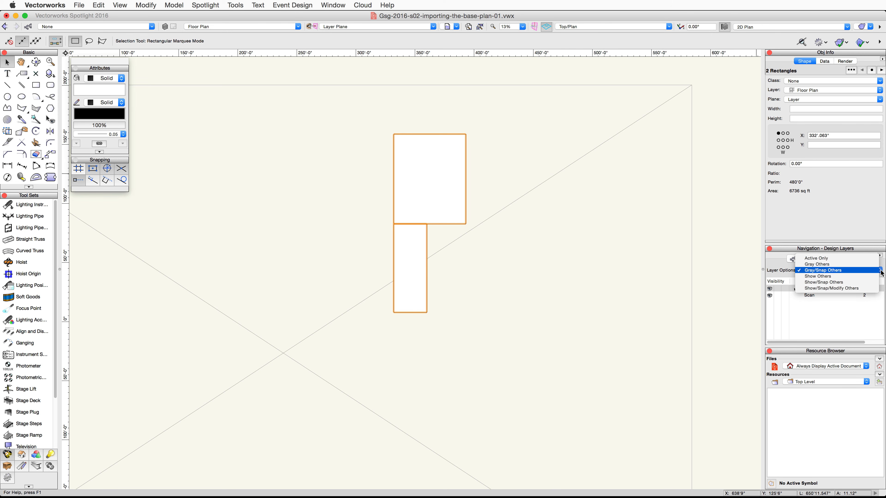
left_click(876, 288)
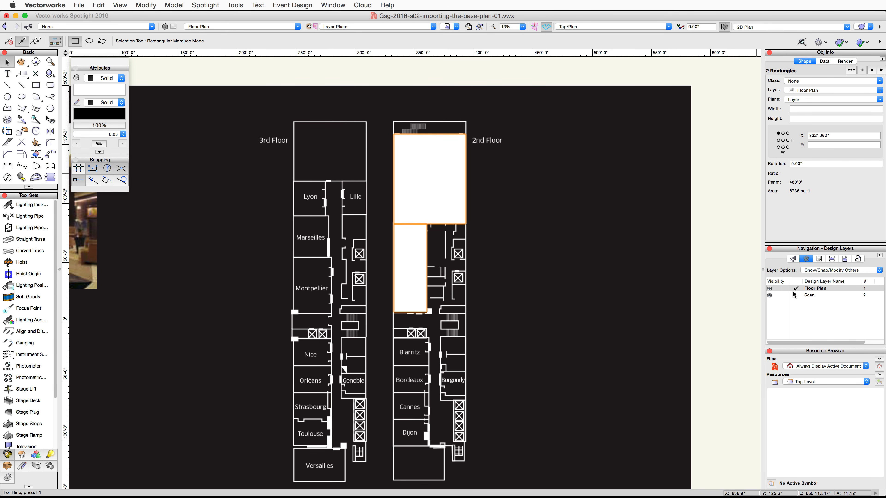
- Make the Scan layer invisible and fit the view to the two room rectangles
left_click(777, 296)
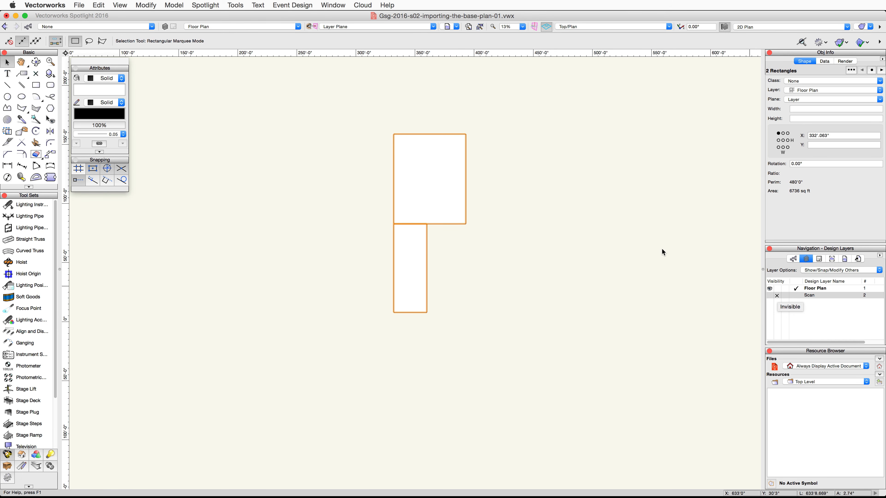
left_click(478, 29)
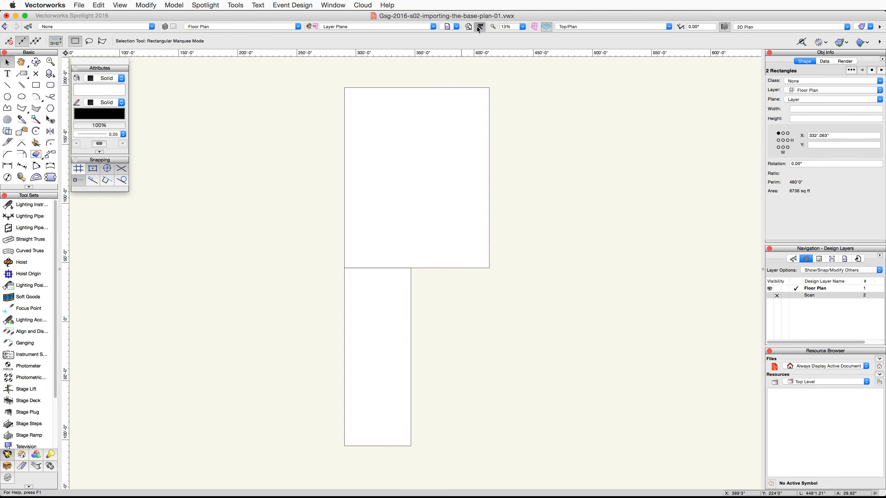